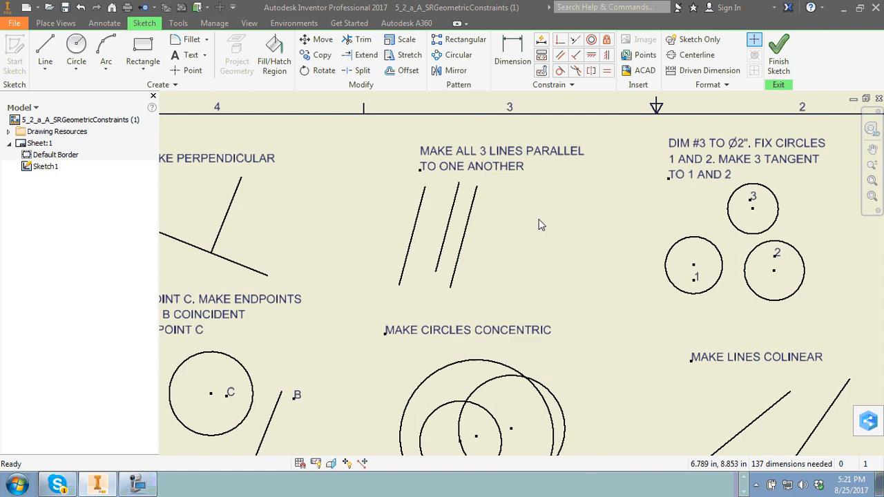
Dimension circle 3 with a diameter of 2 inches.
middle_click_drag(700, 189, 597, 208)
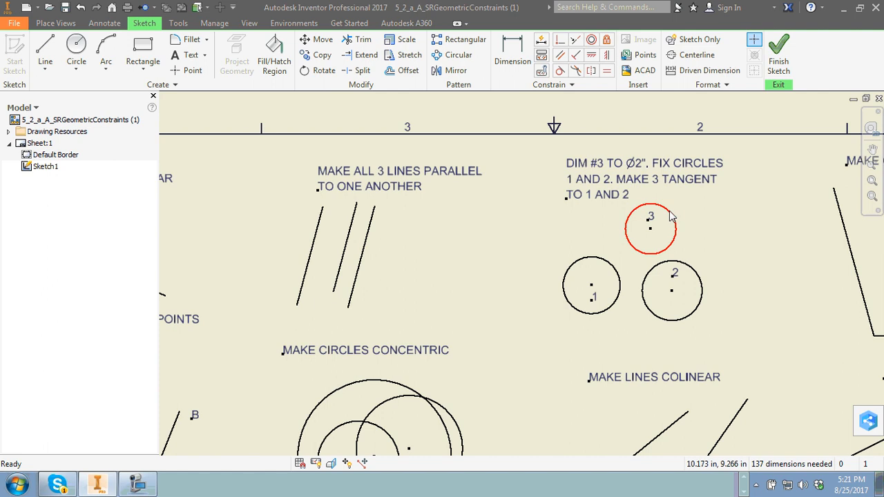
key("d")
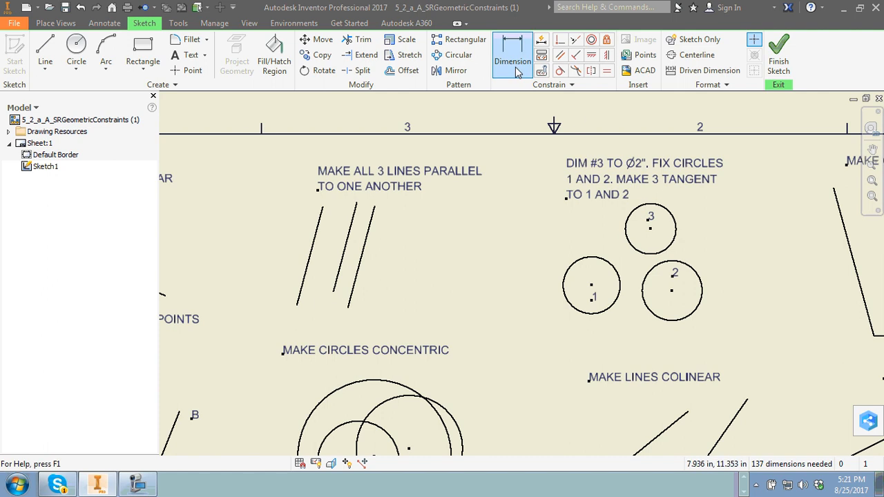
left_click(675, 223)
left_click(698, 223)
type("2")
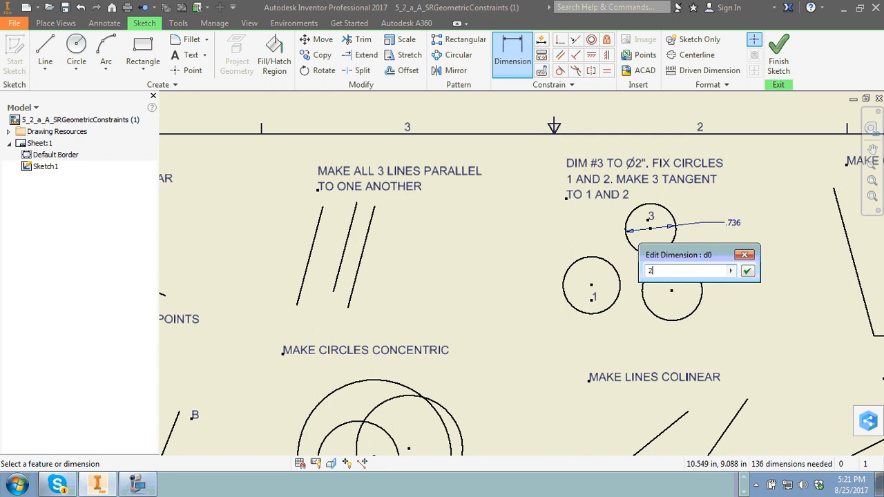
key("Return")
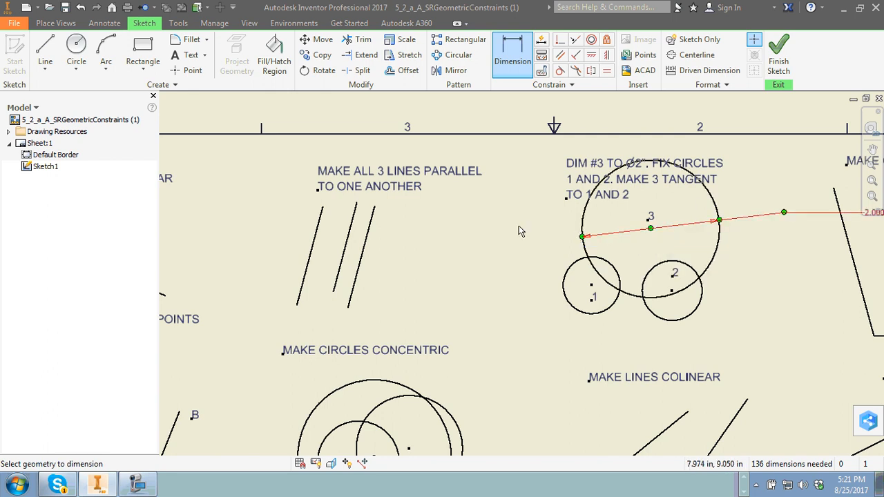
right_click(520, 230)
left_click(568, 225)
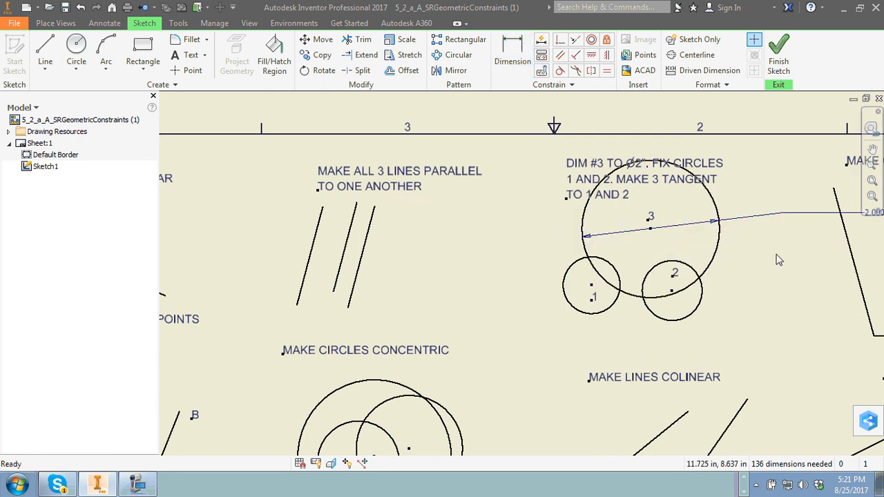
Apply Fix constraints to circles 1 and 2 beneath circle 3.
left_click_drag(810, 233, 761, 197)
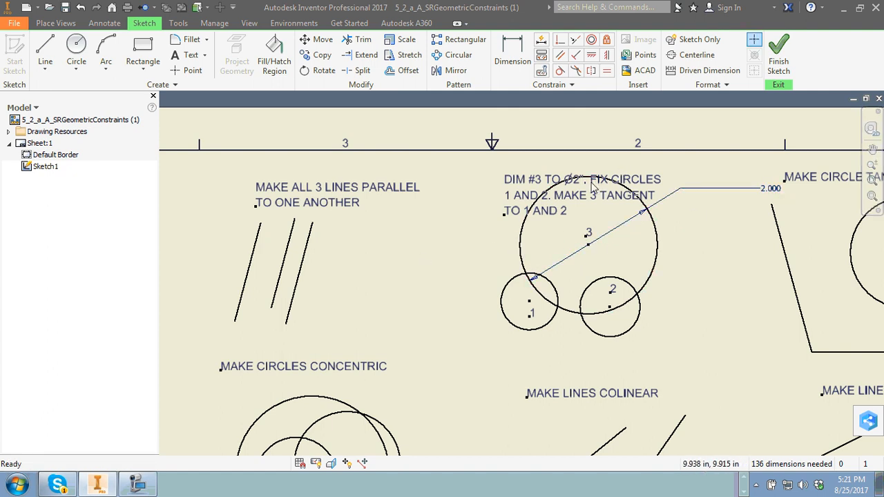
left_click(607, 40)
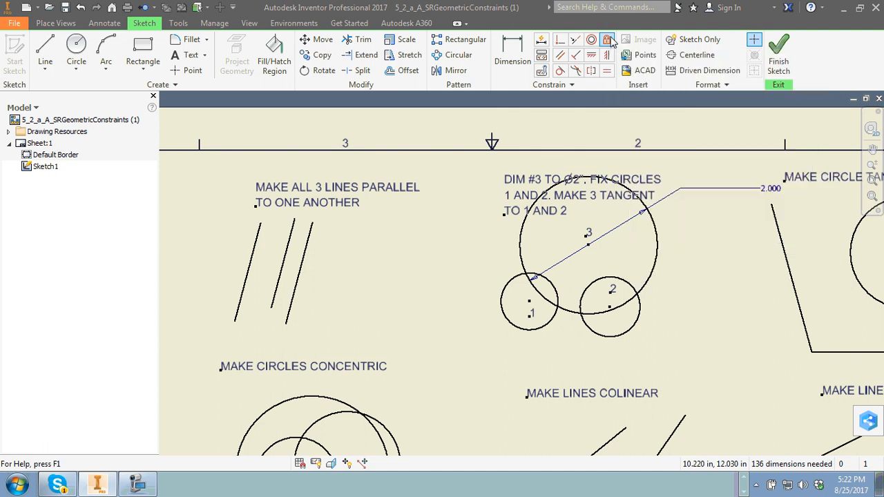
left_click(543, 327)
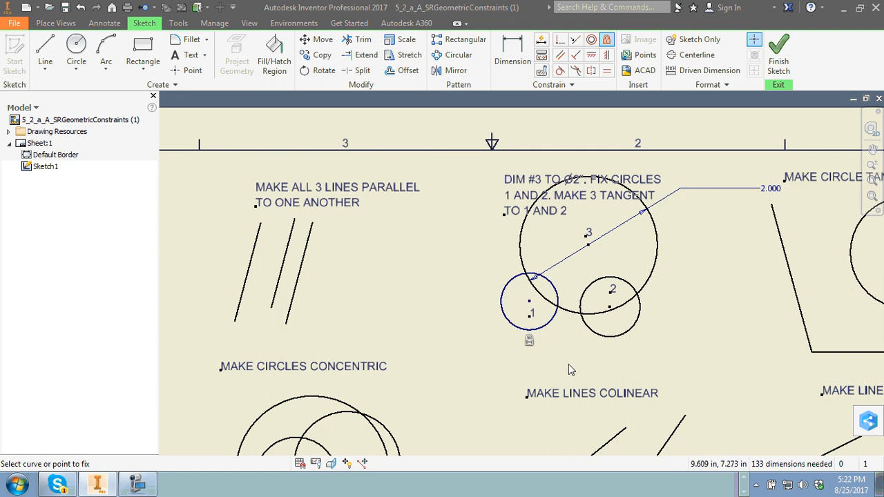
left_click(611, 337)
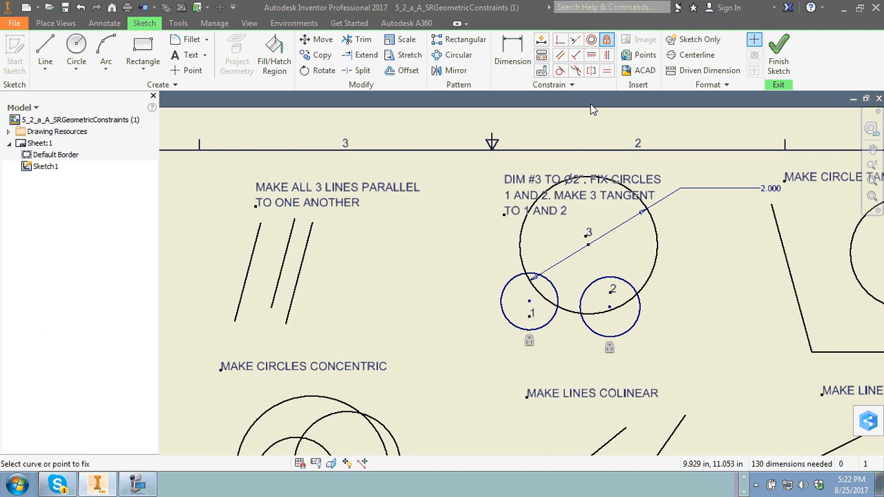
left_click(608, 41)
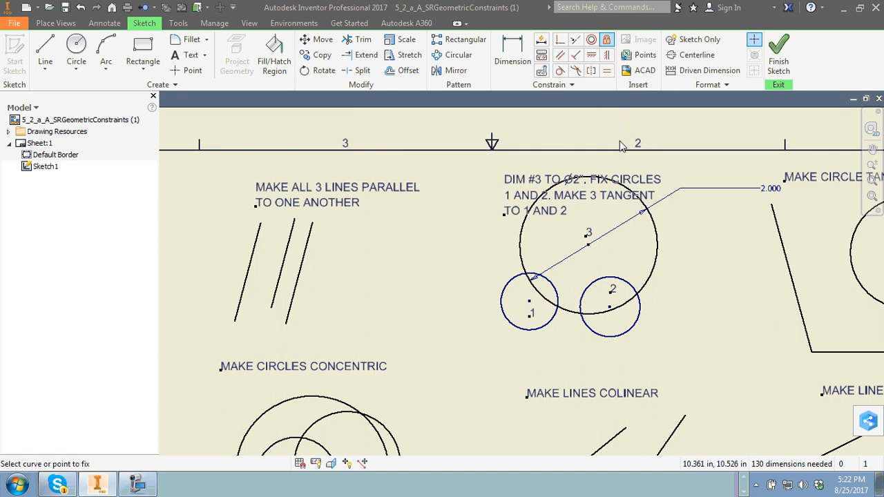
right_click(463, 243)
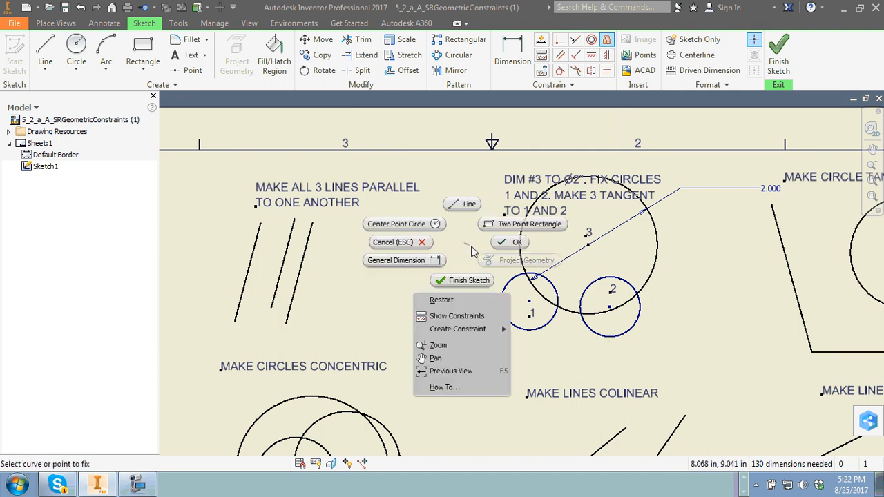
left_click(508, 240)
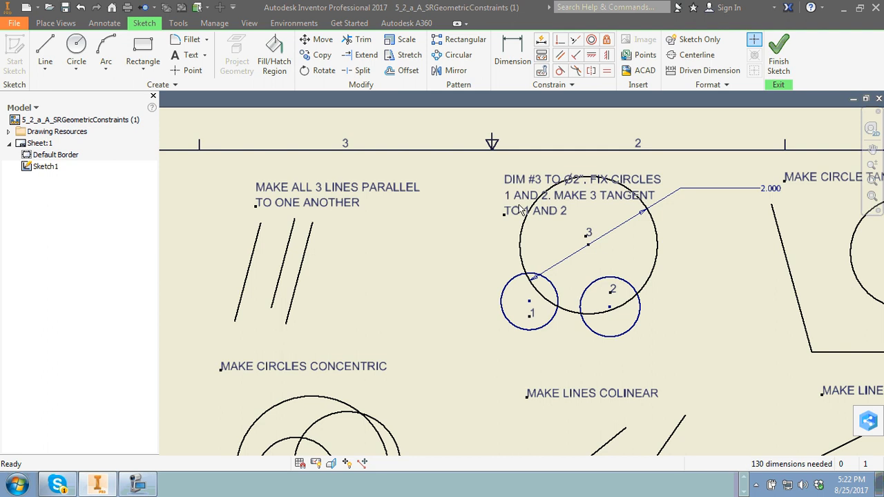
Make circle 3 tangent to both fixed circles, 1 and 2, with Tangent constraints.
left_click(559, 72)
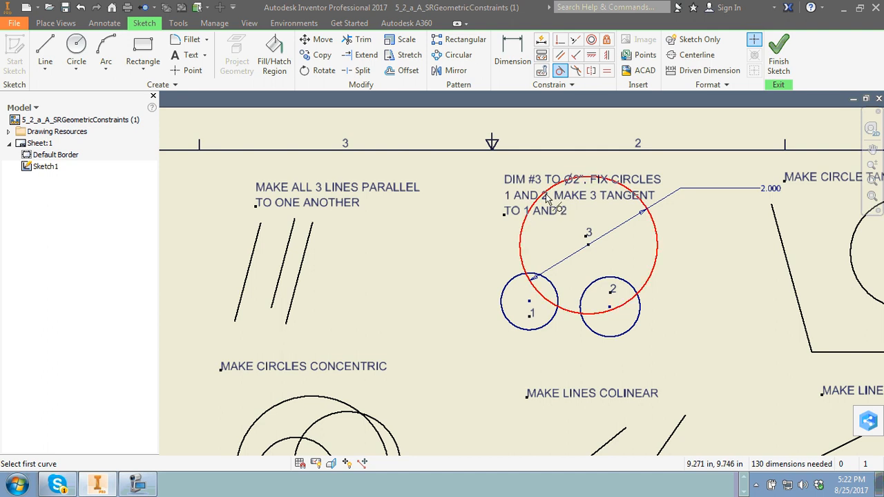
left_click(523, 255)
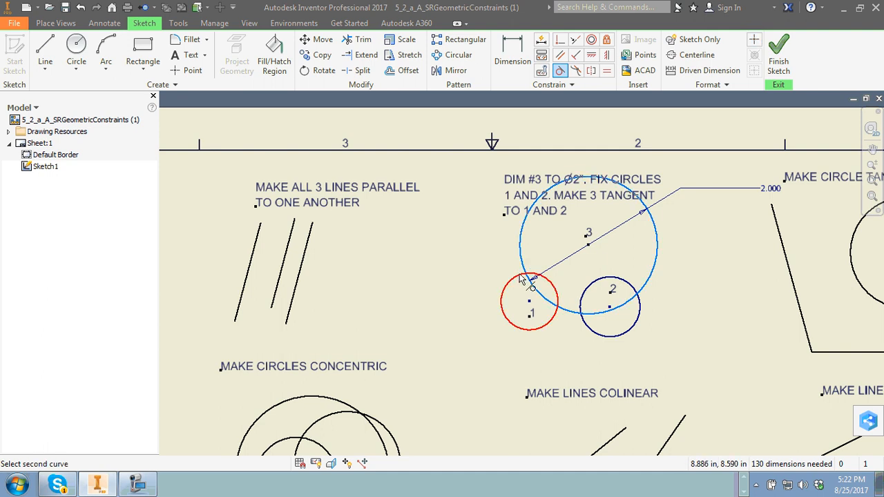
left_click(519, 275)
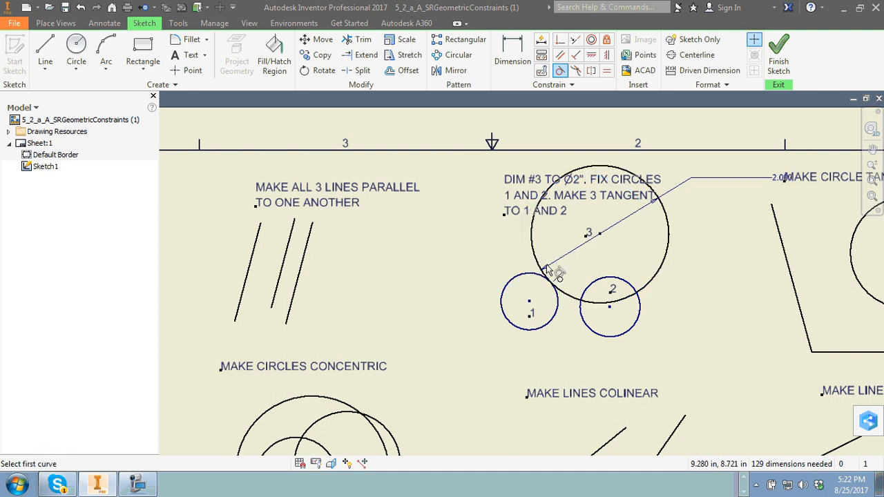
left_click(632, 298)
left_click(624, 283)
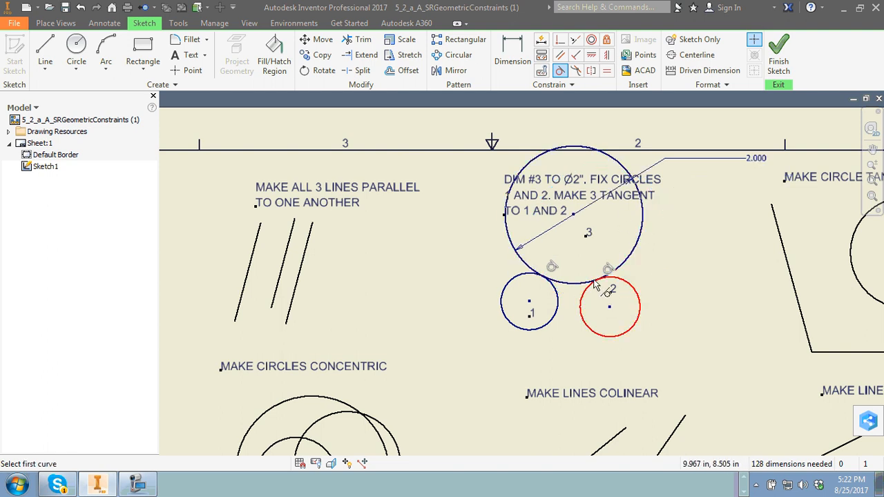
scroll(596, 285, "down", 10)
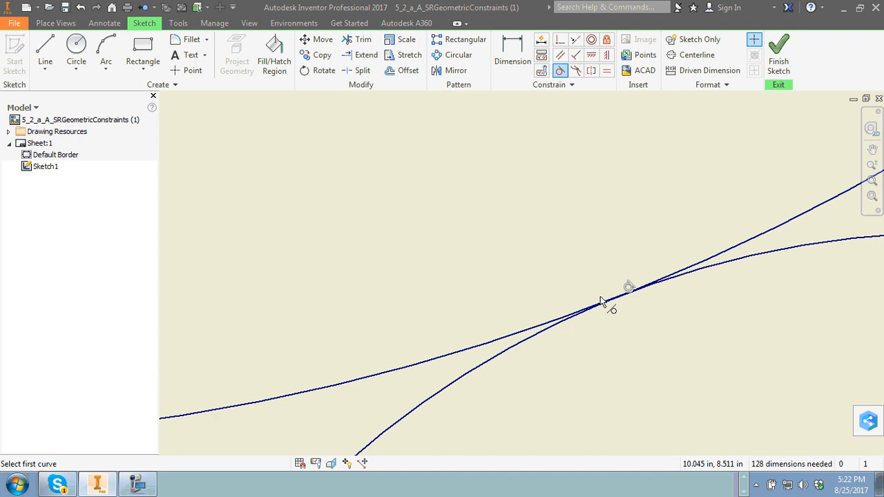
scroll(600, 302, "up", 6)
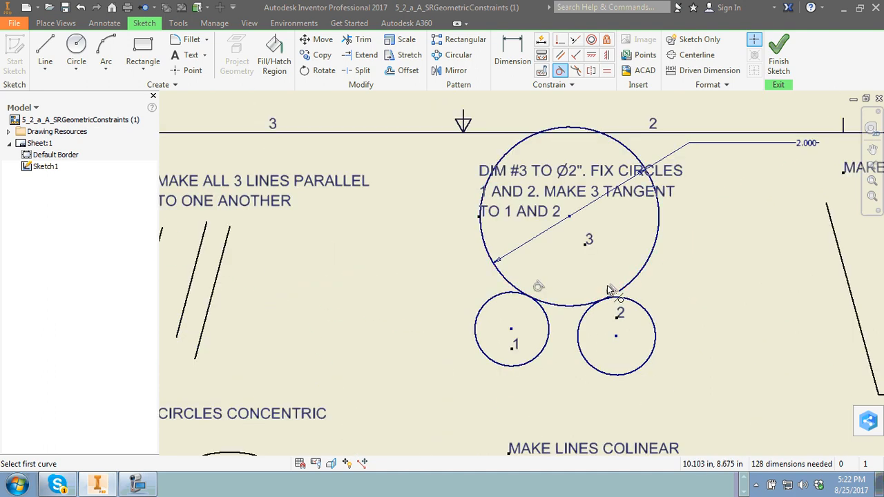
right_click(684, 277)
left_click(726, 272)
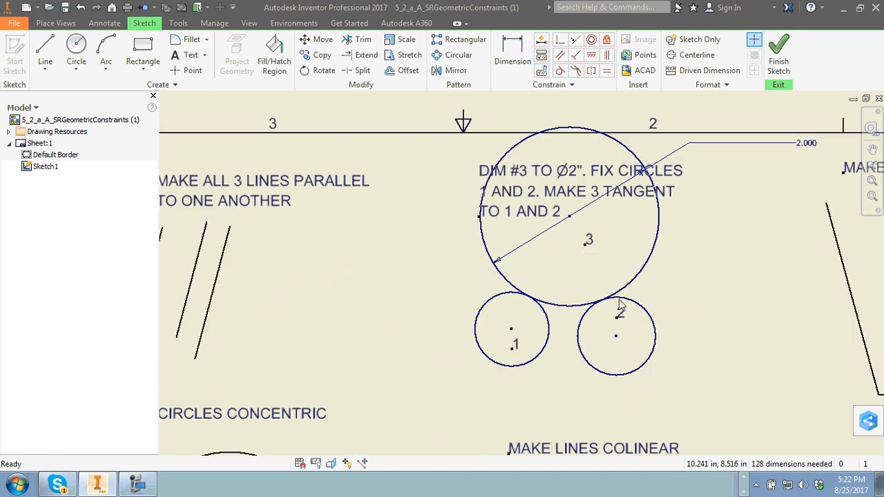
Make the circle in the "MAKE CIRCLE TANGENT TO BOTH LINES" exercise tangent to the horizontal line and the slanted line.
scroll(726, 262, "up", 2)
middle_click_drag(750, 270, 626, 274)
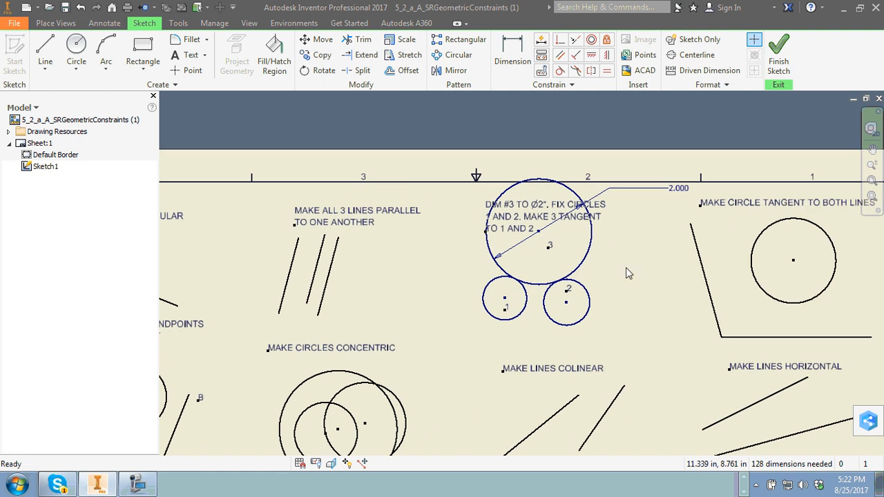
mouse_move(730, 287)
middle_mouse_down()
mouse_move(665, 299)
mouse_move(593, 262)
middle_mouse_up()
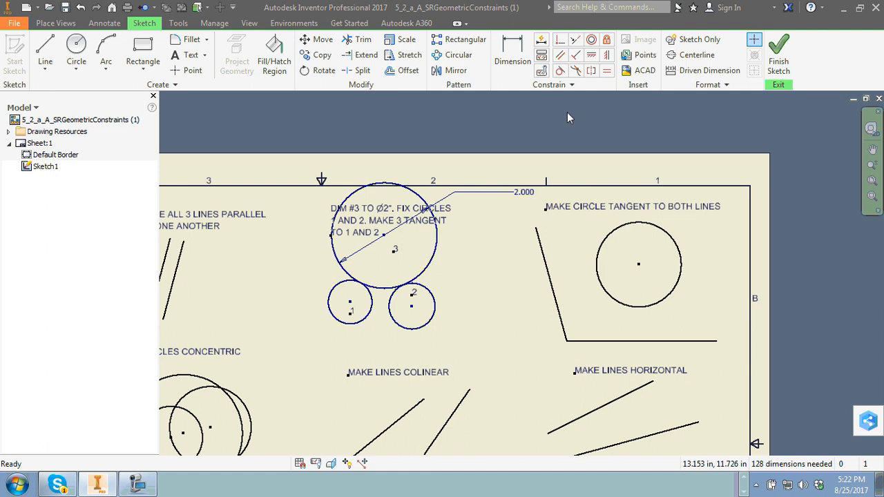
left_click(559, 70)
left_click(629, 309)
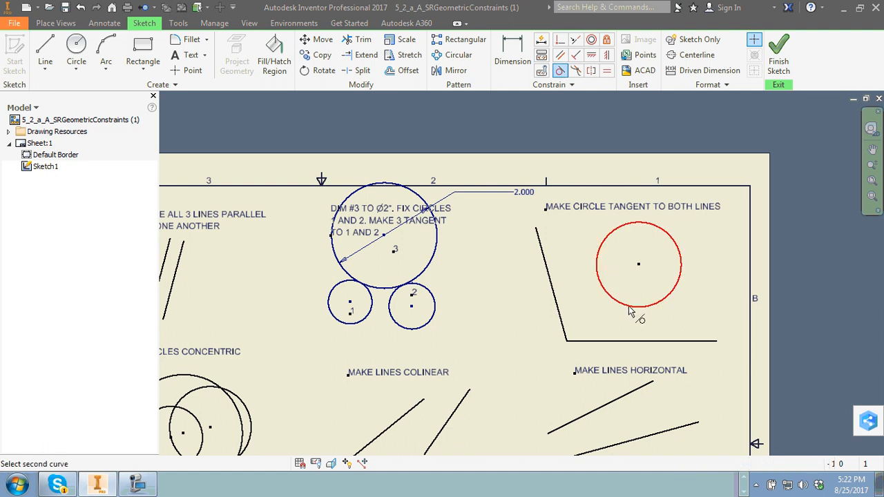
left_click(648, 341)
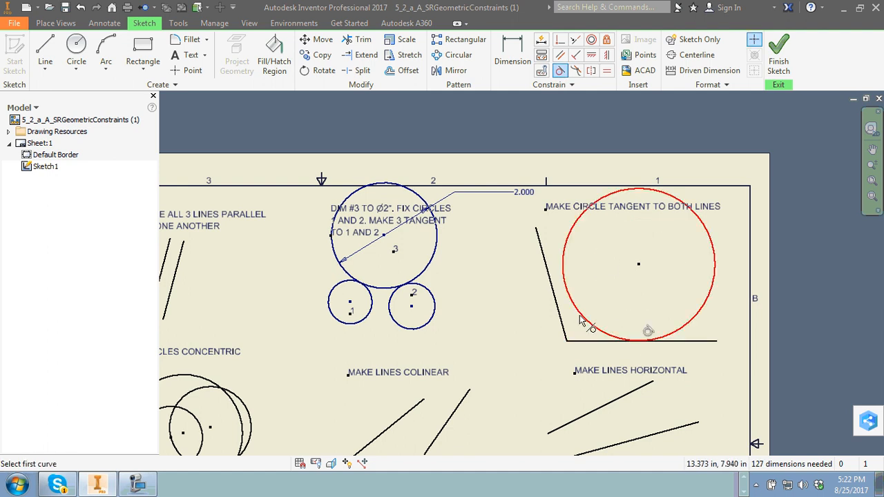
left_click(581, 319)
left_click(553, 290)
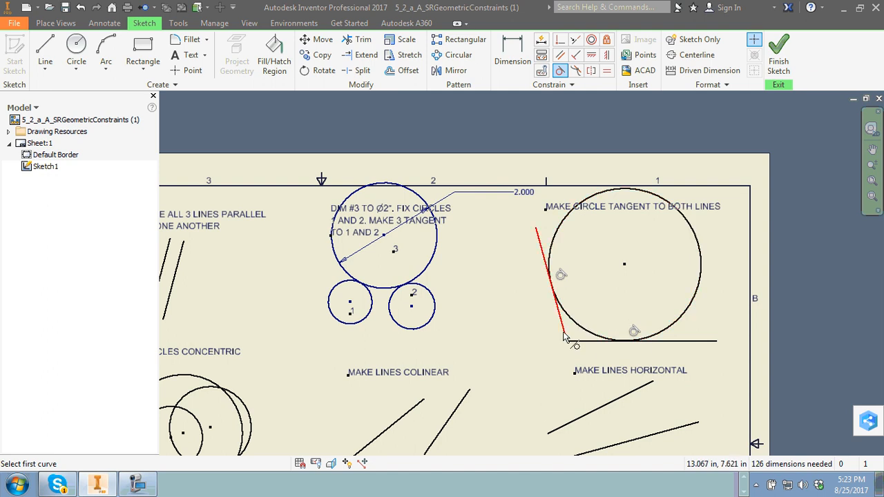
right_click(487, 265)
left_click(521, 271)
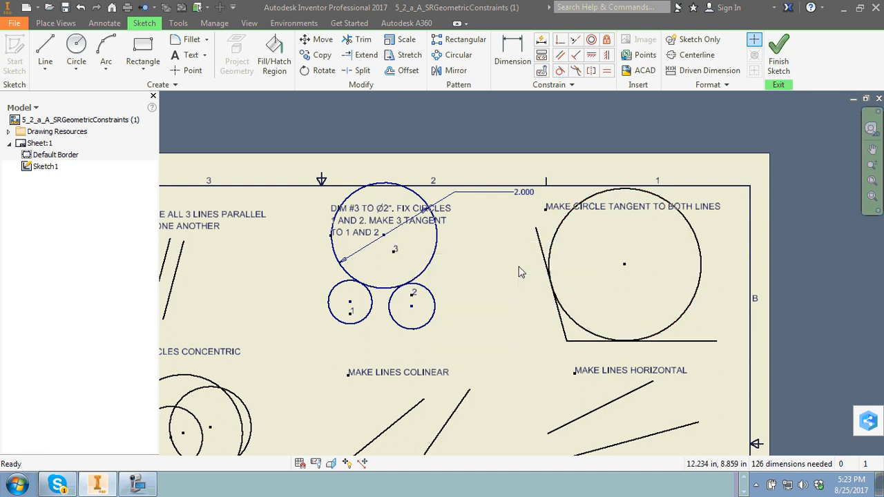
Apply a Fix constraint to the point at label C inside the circle between lines A and B.
scroll(470, 369, "up", 3)
middle_click_drag(392, 377, 531, 352)
scroll(631, 306, "down", 4)
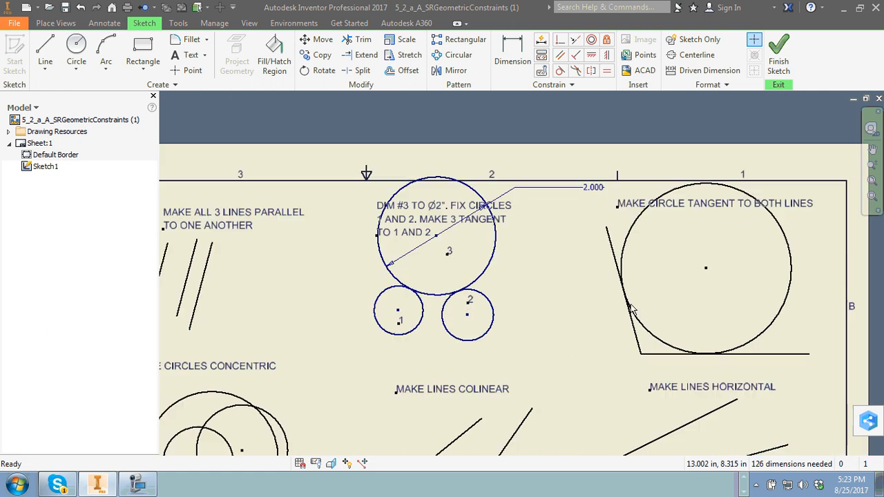
scroll(386, 346, "up", 3)
middle_click_drag(234, 395, 421, 304)
scroll(421, 304, "down", 4)
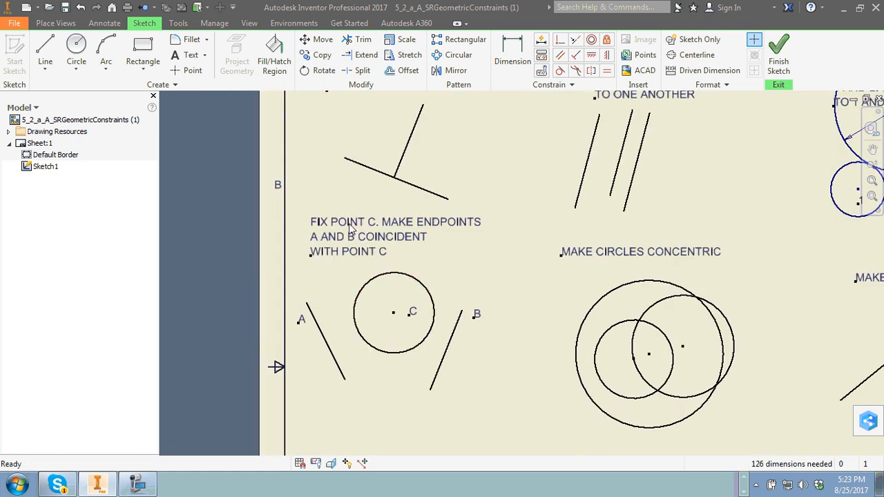
left_click(606, 39)
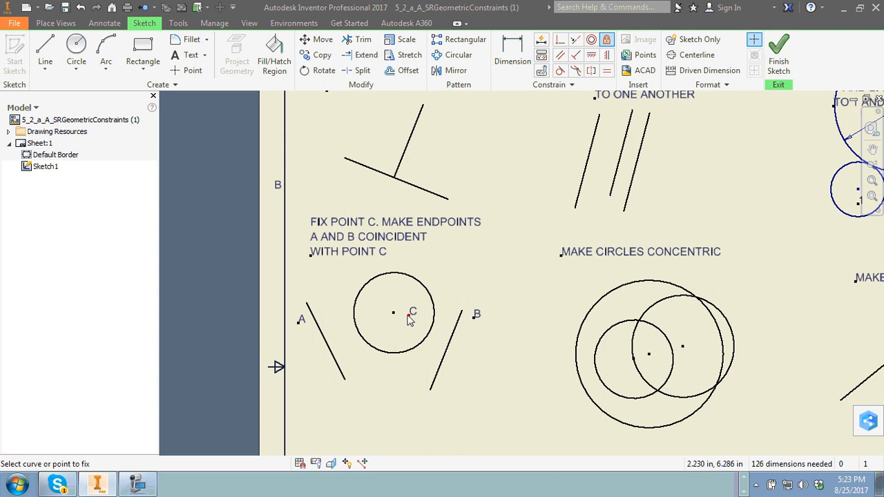
left_click(408, 315)
right_click(307, 193)
left_click(338, 197)
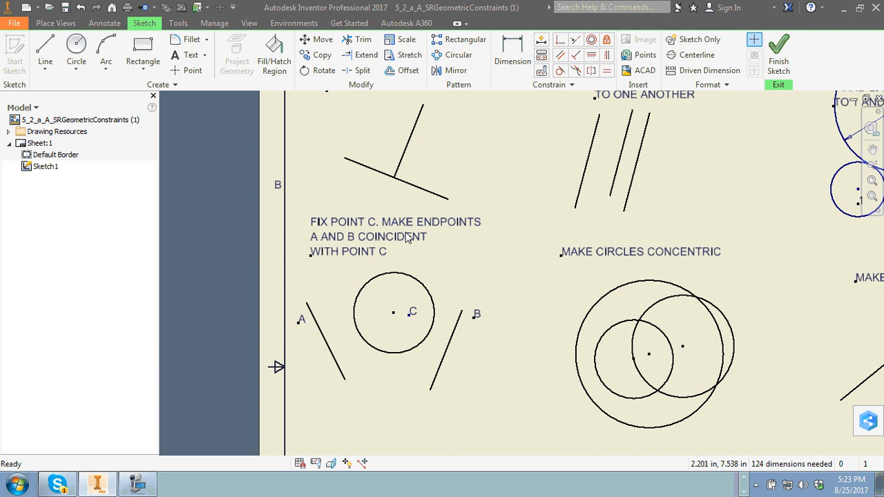
Make the upper endpoints of lines B and A coincident with the fixed point at label C.
left_click(560, 41)
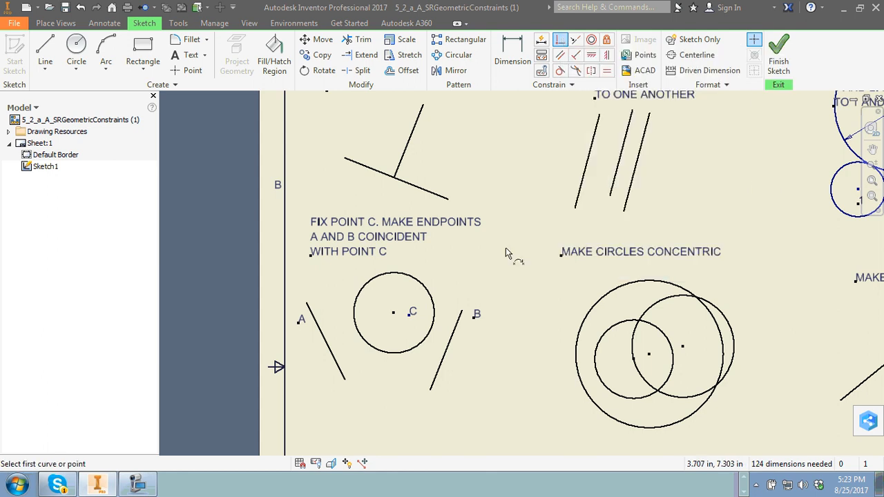
left_click(462, 312)
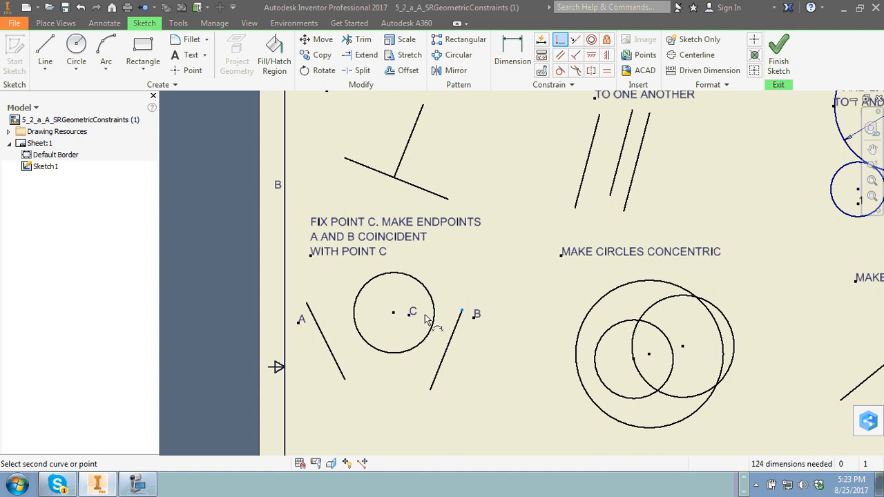
left_click(410, 314)
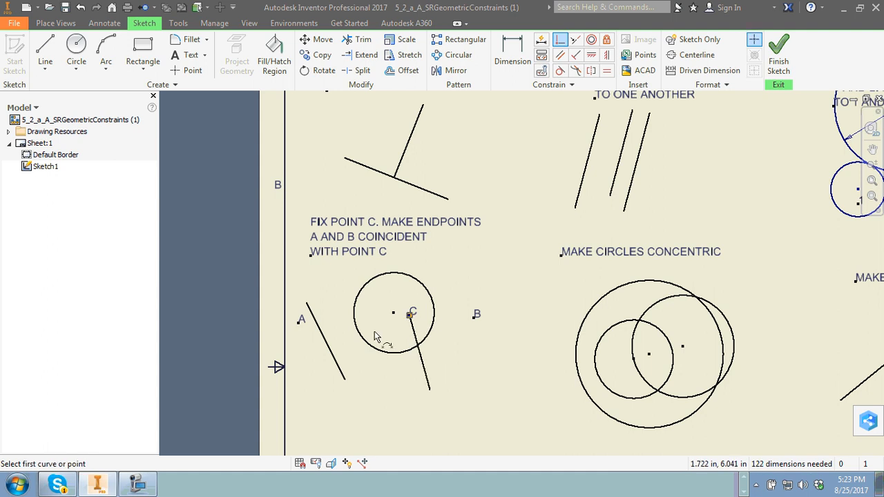
left_click(306, 304)
left_click(410, 313)
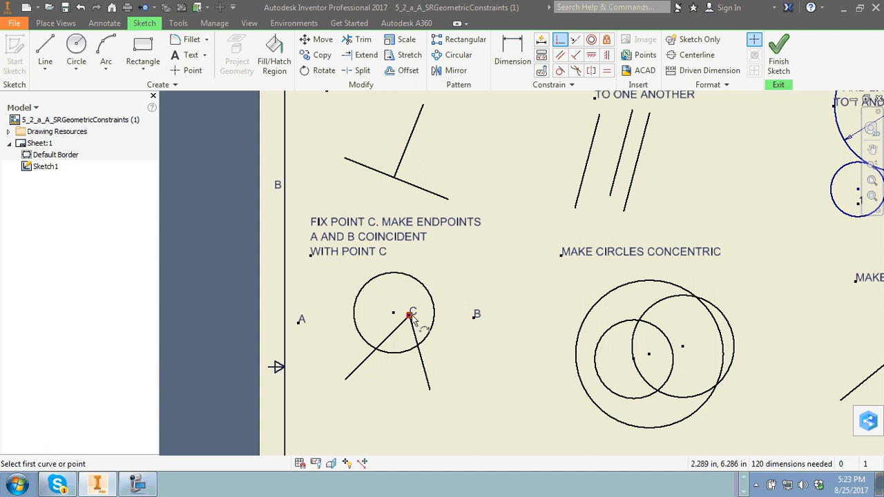
right_click(473, 256)
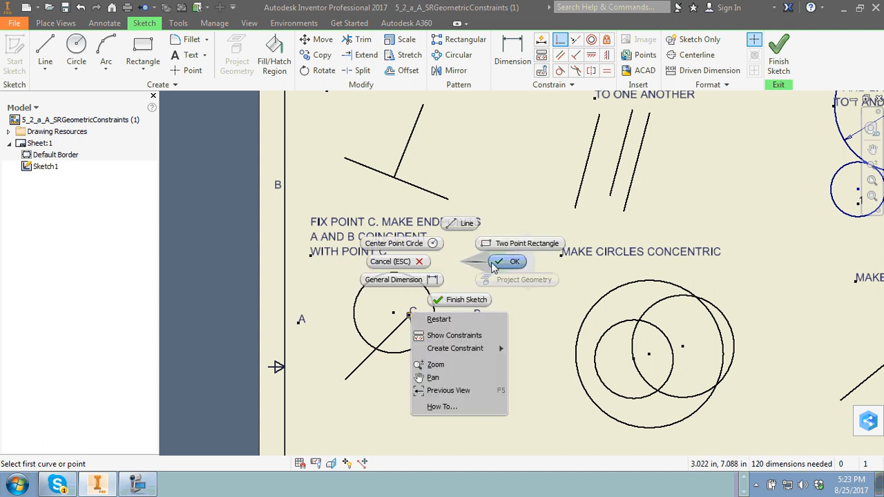
left_click(490, 258)
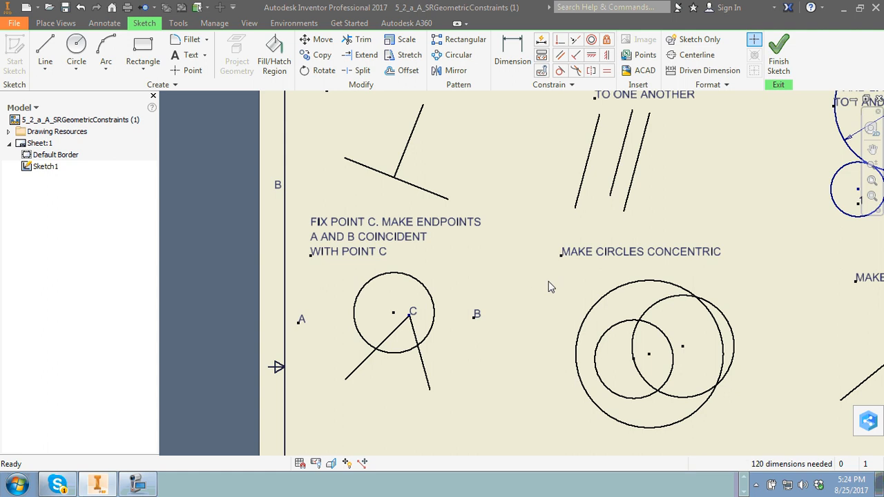
Make all three circles in the "MAKE CIRCLES CONCENTRIC" exercise share one center with Concentric constraints.
middle_click_drag(734, 264, 515, 244)
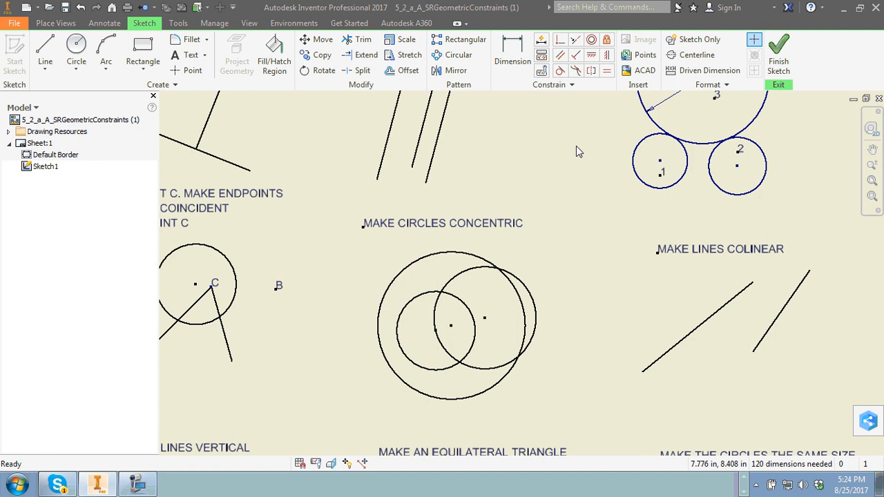
left_click(592, 40)
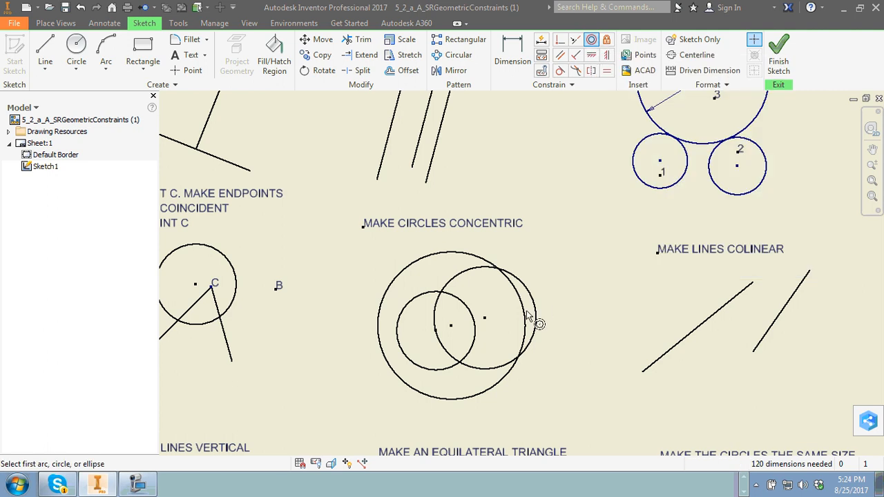
left_click(476, 261)
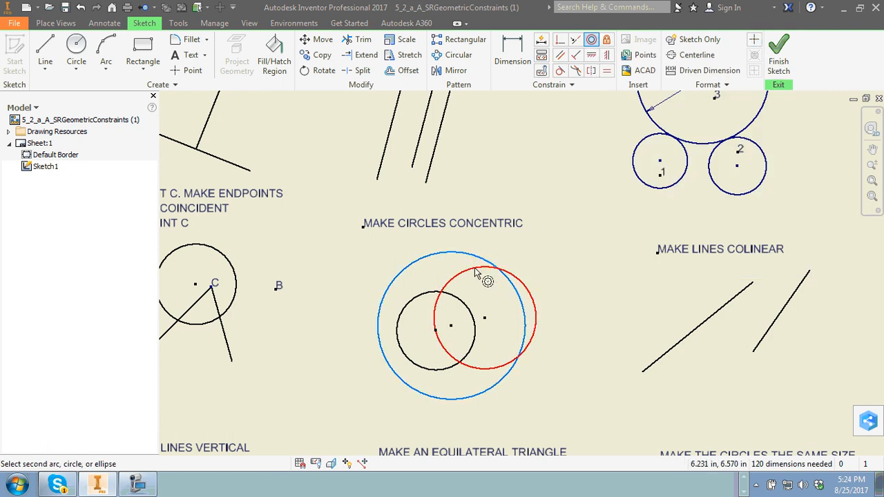
left_click(481, 267)
left_click(474, 326)
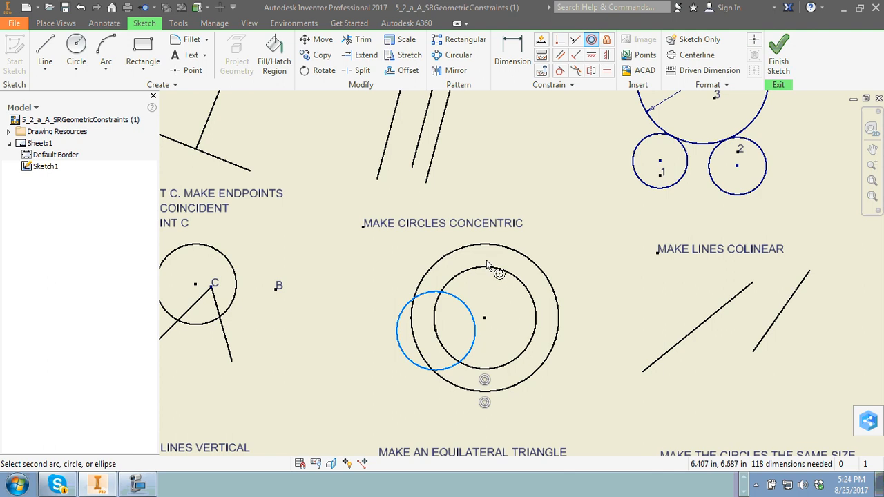
left_click(483, 268)
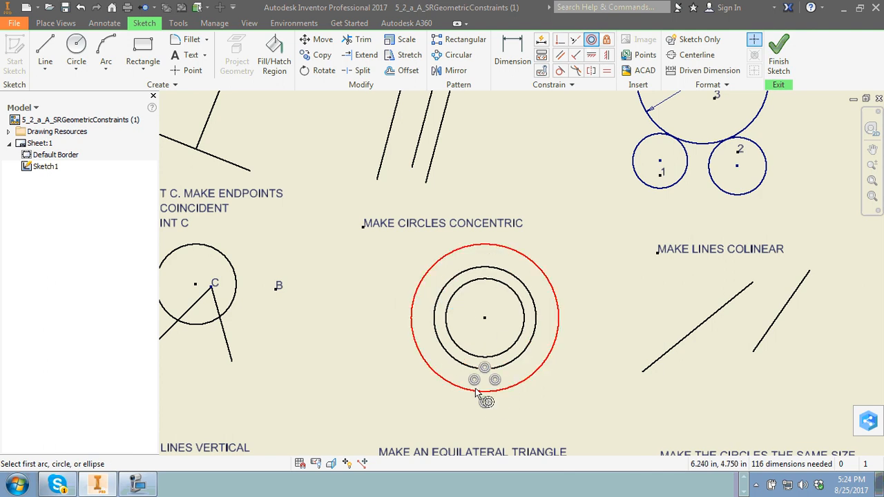
right_click(584, 236)
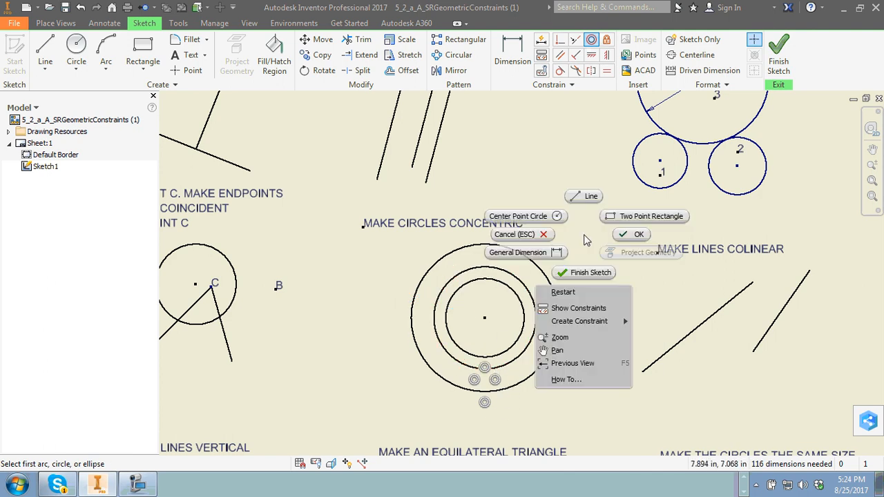
left_click(631, 234)
Apply a Collinear constraint to the two lines under "MAKE LINES COLINEAR" and test it by moving the shorter line upward.
mouse_move(683, 275)
middle_mouse_down()
mouse_move(535, 274)
mouse_move(421, 287)
middle_mouse_up()
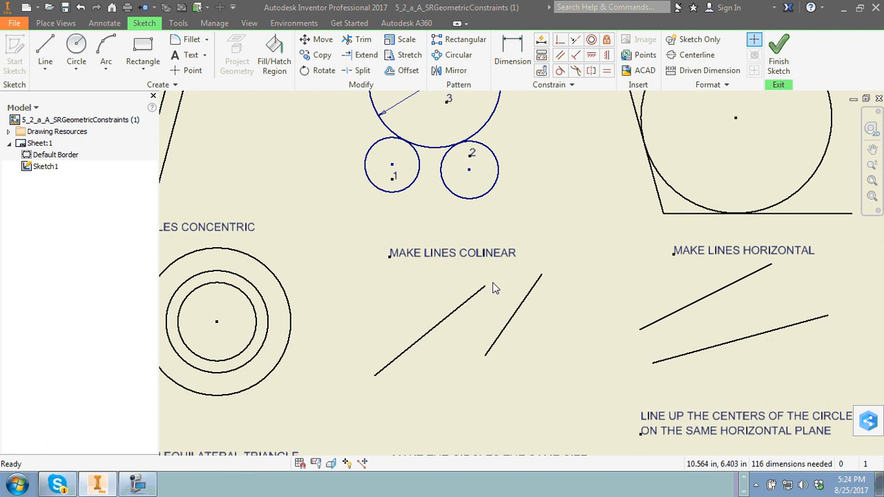
left_click(577, 43)
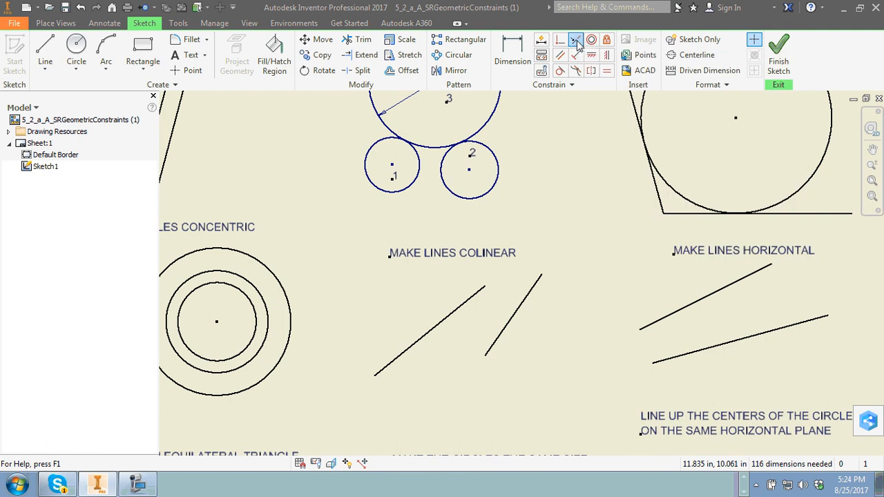
left_click(454, 318)
left_click(518, 312)
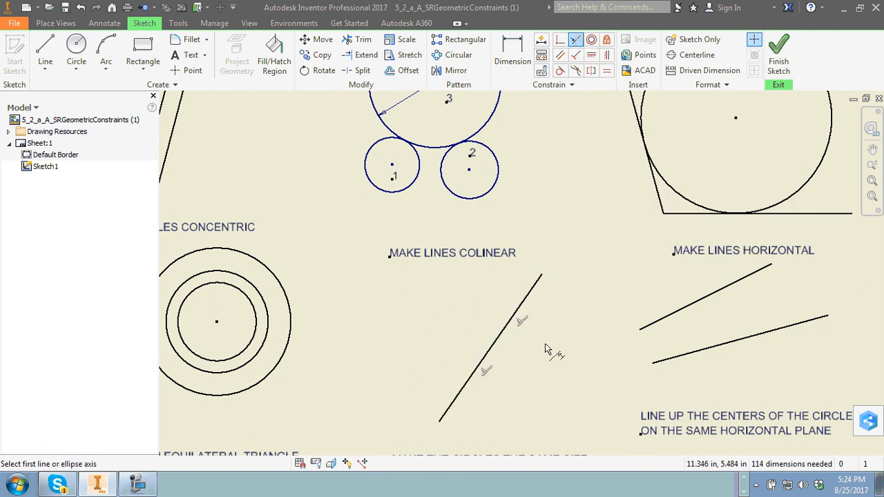
right_click(450, 310)
left_click(487, 305)
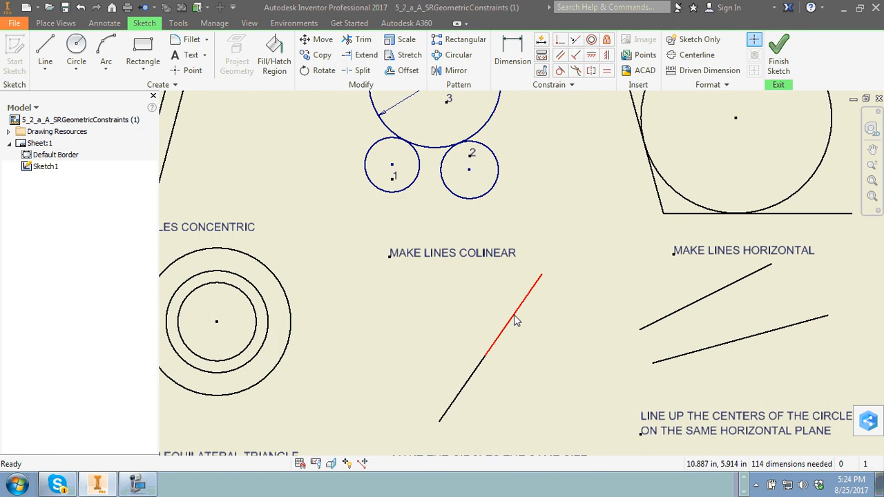
left_click_drag(515, 320, 515, 221)
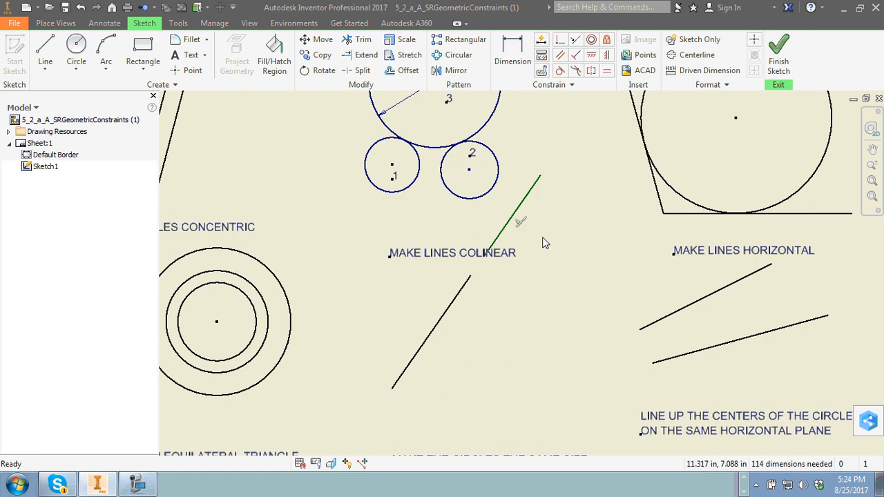
Apply Horizontal constraints to both slanted lines in the "MAKE LINES HORIZONTAL" exercise.
middle_click_drag(577, 235, 510, 255)
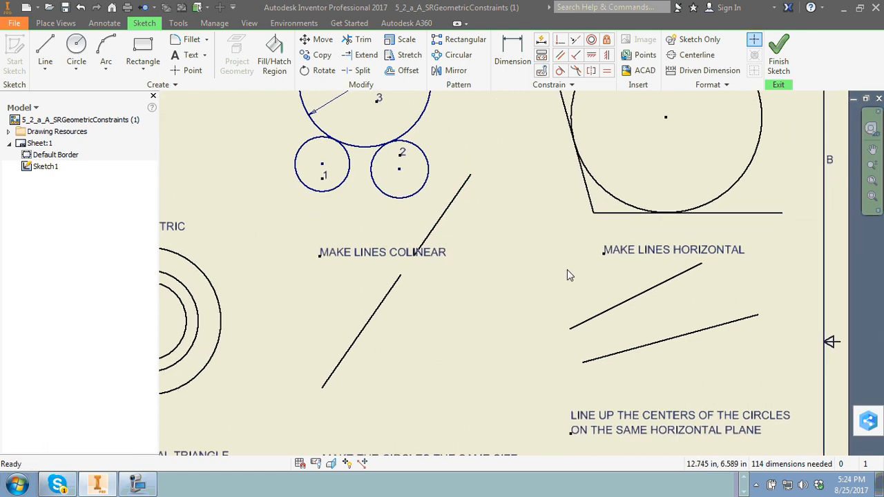
left_click(591, 58)
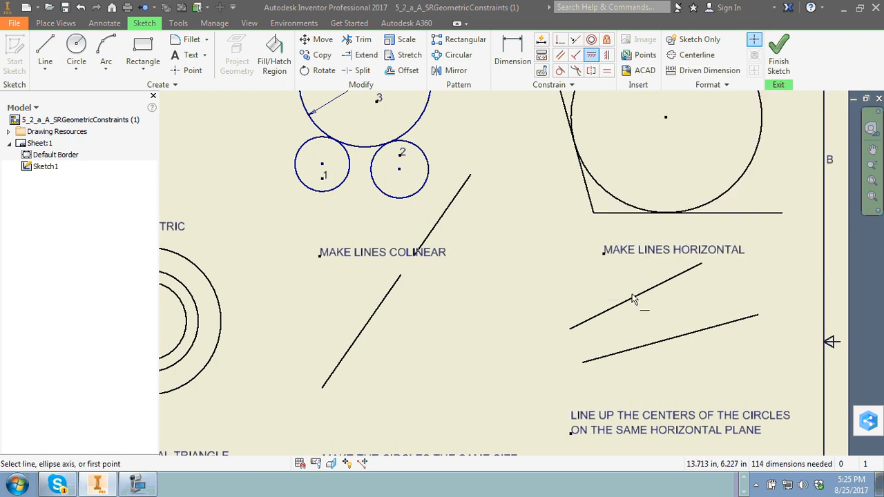
left_click(624, 310)
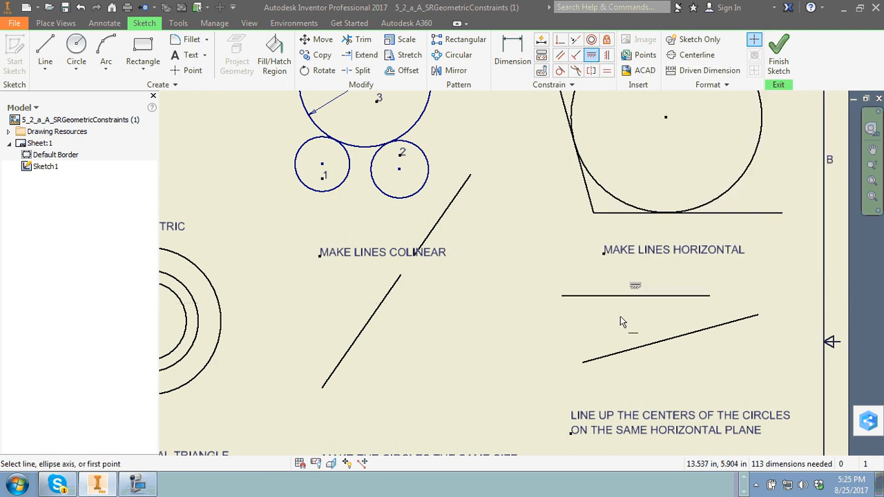
left_click(646, 345)
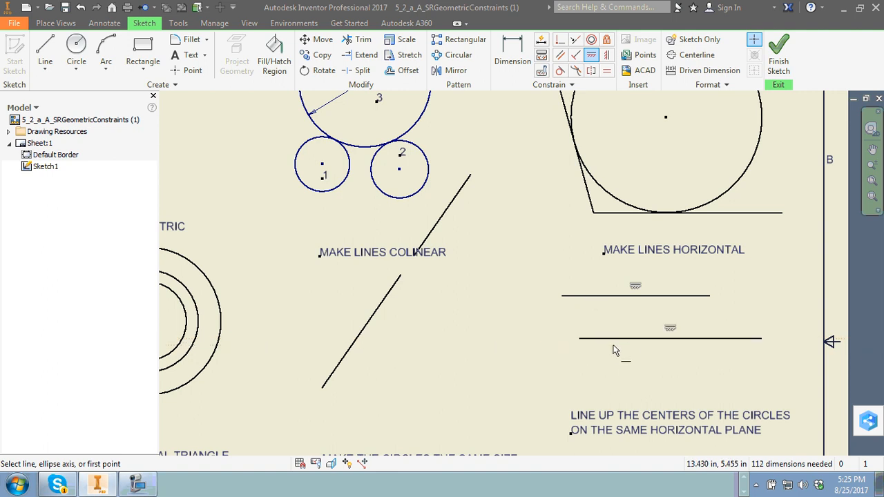
right_click(452, 308)
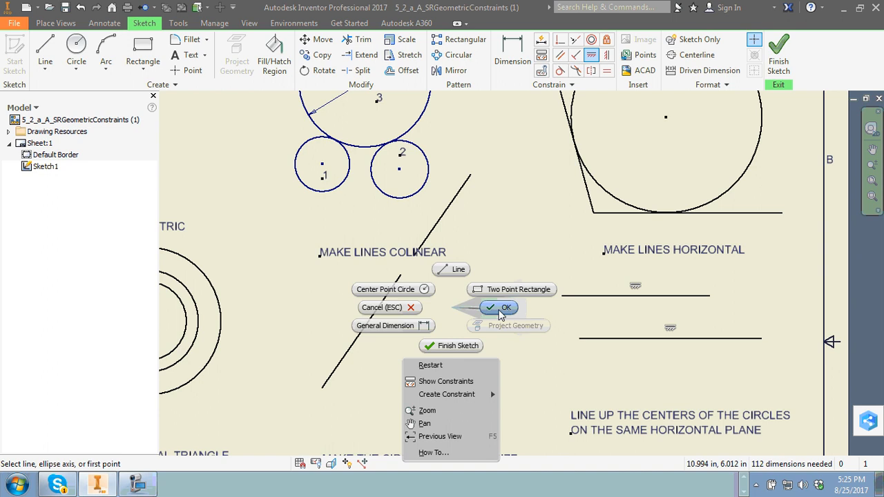
left_click(500, 314)
Apply Vertical constraints to all three lines in the "MAKE LINES VERTICAL" exercise.
scroll(487, 355, "down", 3)
middle_click_drag(474, 365, 633, 285)
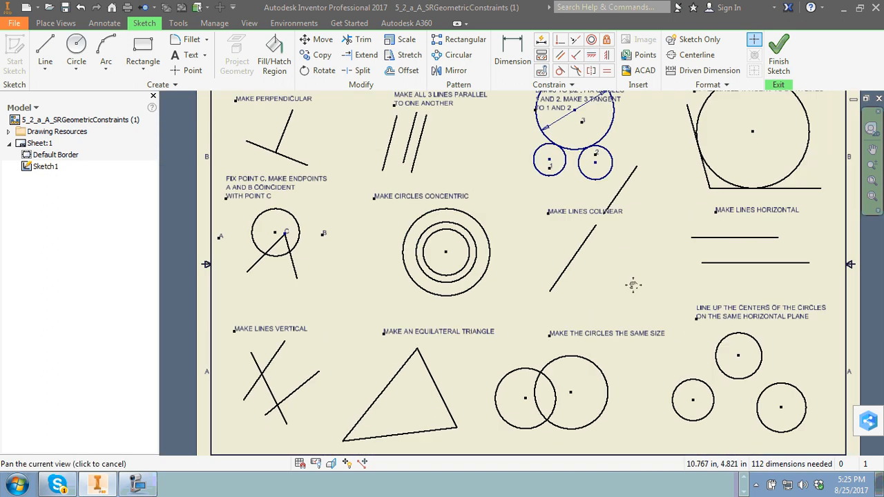
scroll(381, 374, "up", 5)
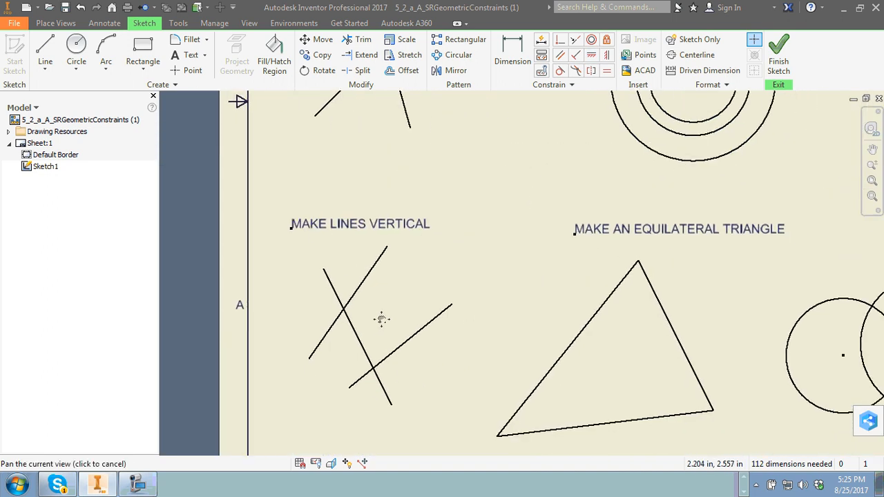
middle_click_drag(382, 319, 376, 313)
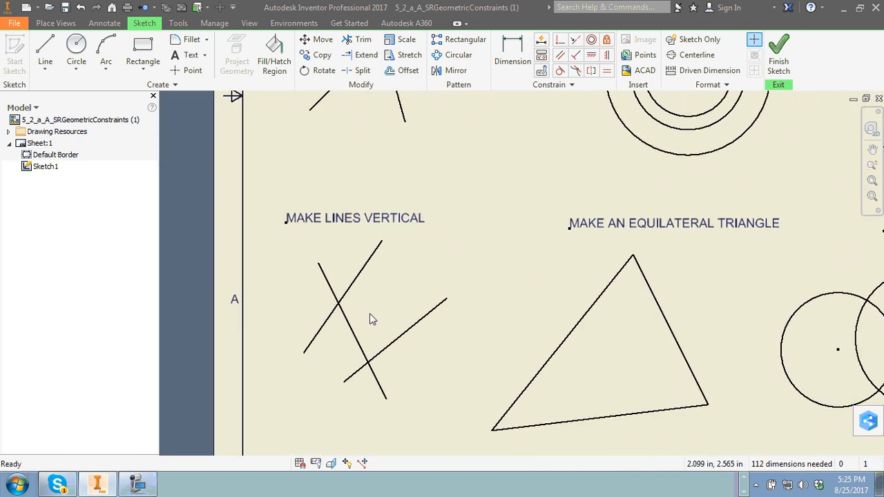
left_click(606, 59)
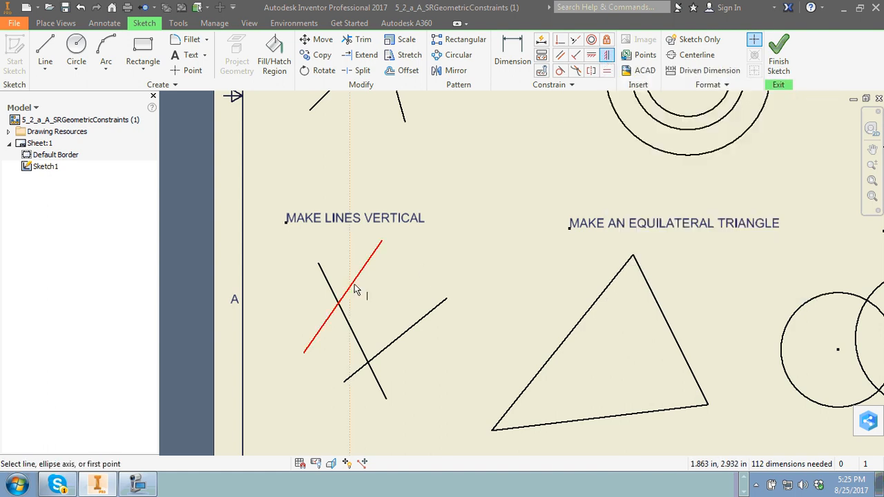
left_click(359, 284)
left_click(343, 314)
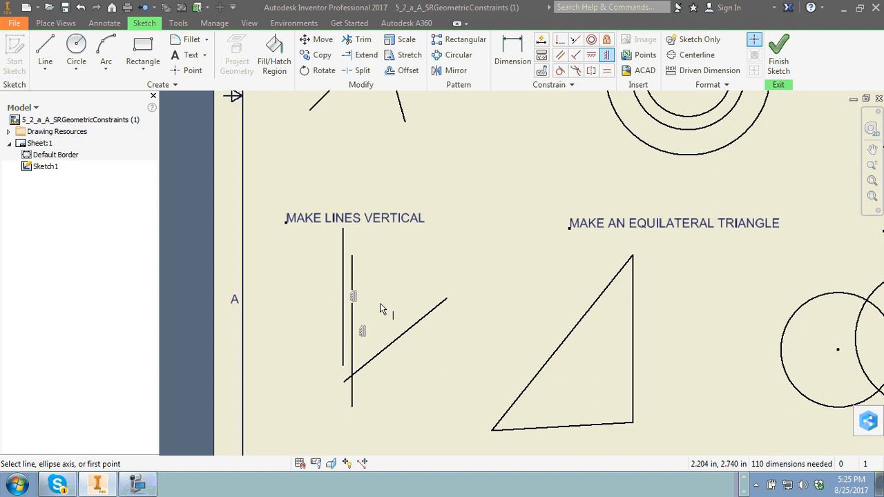
left_click(403, 338)
right_click(435, 302)
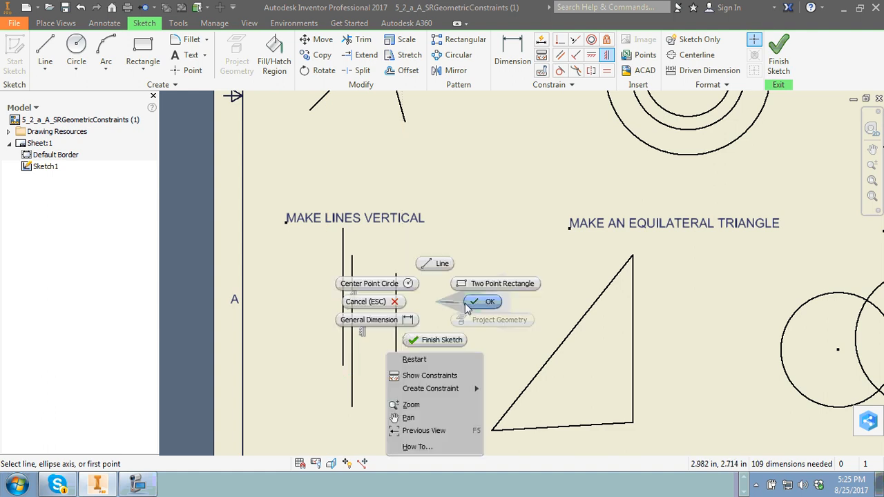
left_click(468, 307)
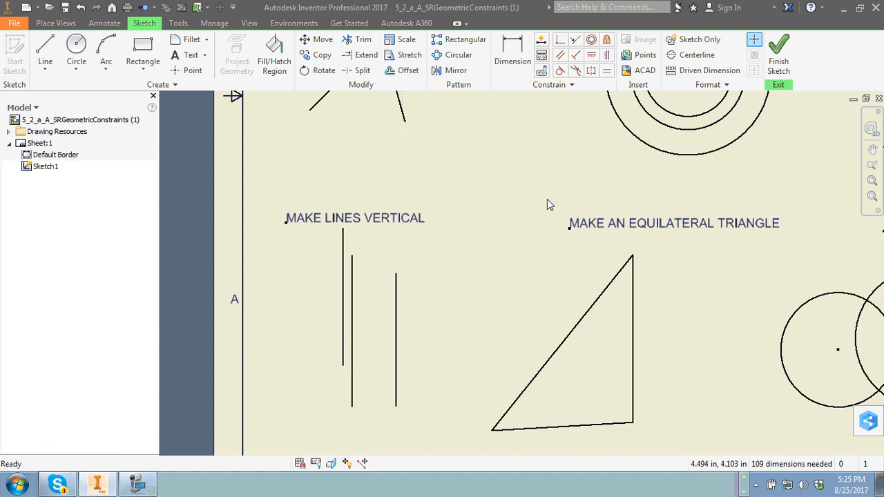
Make the triangle in the "MAKE AN EQUILATERAL TRIANGLE" exercise equilateral by applying Equal constraints between its three sides.
key("F2")
left_click_drag(672, 261, 529, 215)
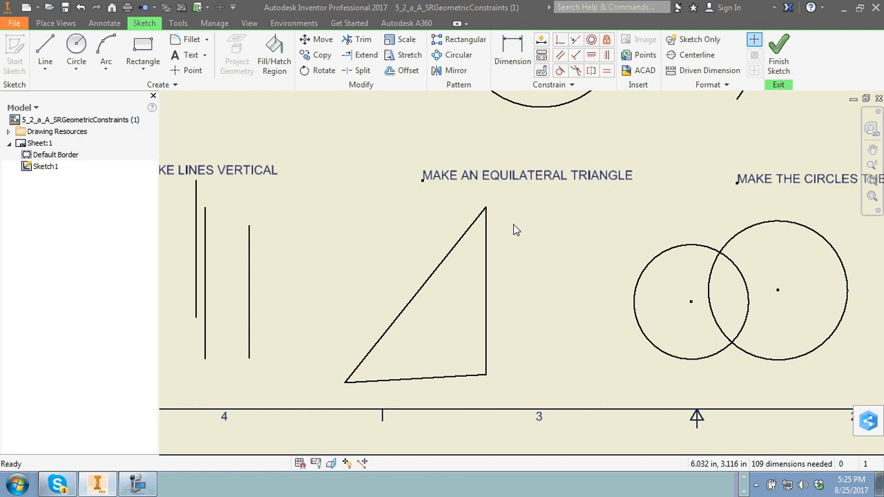
left_click(607, 71)
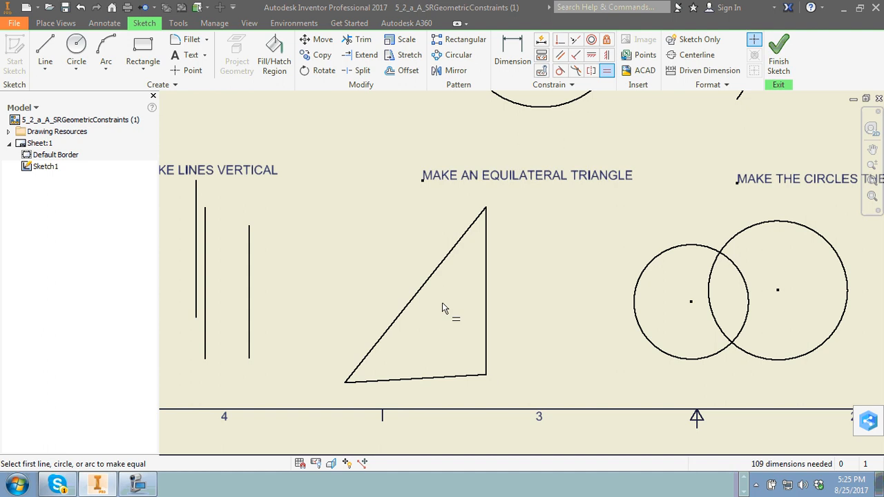
left_click(427, 288)
left_click(486, 295)
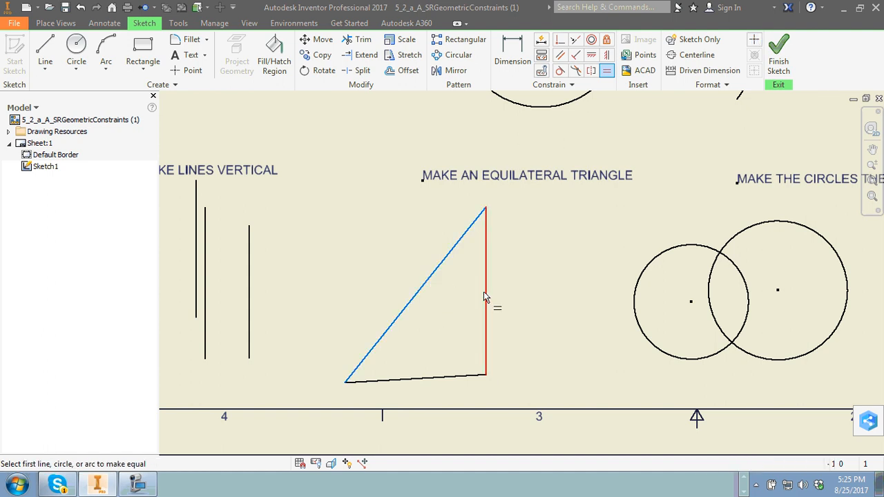
left_click(456, 366)
left_click(397, 319)
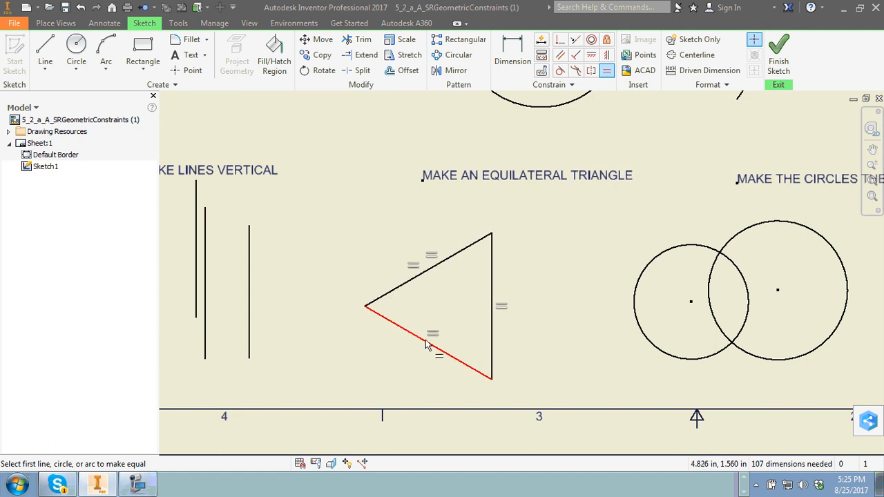
right_click(540, 206)
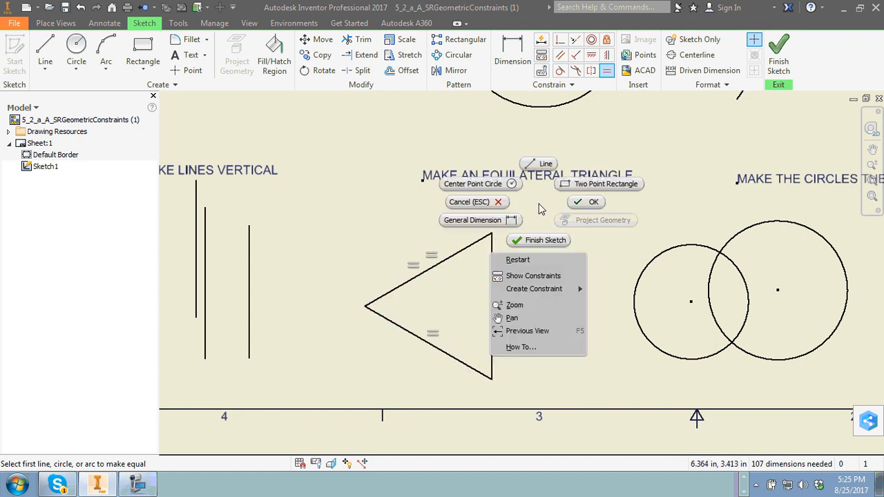
left_click(581, 200)
Apply an Equal constraint to the two overlapping circles in the "MAKE THE CIRCLES THE SAME SIZE" exercise.
mouse_move(726, 229)
middle_mouse_down()
mouse_move(525, 228)
mouse_move(387, 246)
middle_mouse_up()
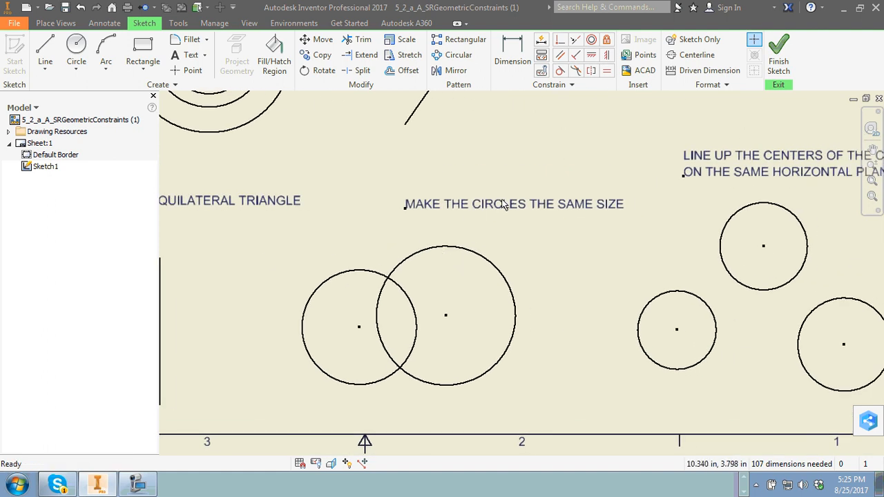
left_click(606, 71)
left_click(386, 268)
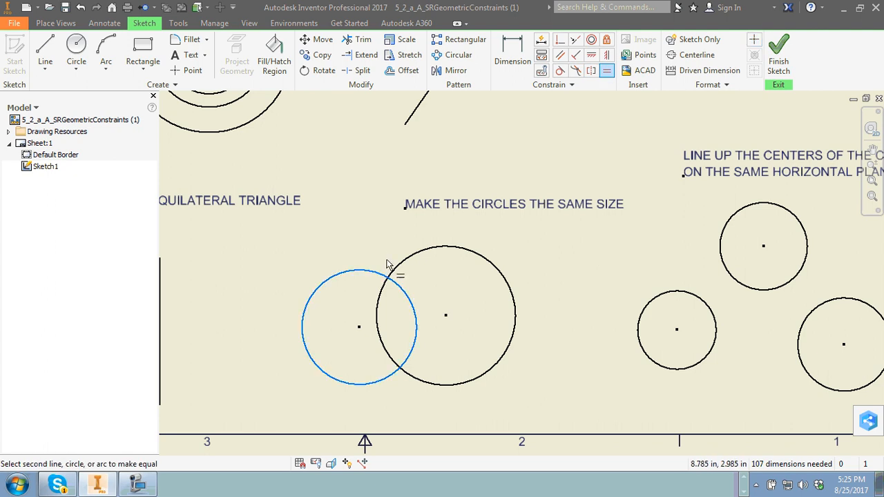
left_click(425, 252)
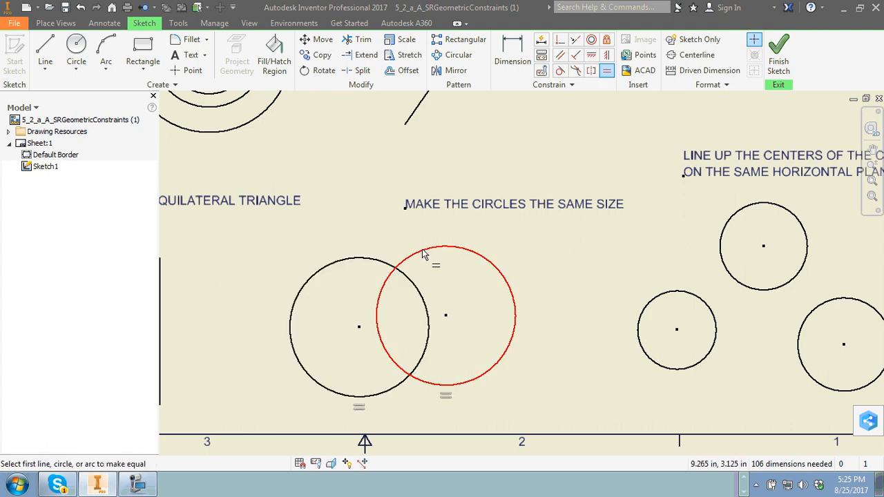